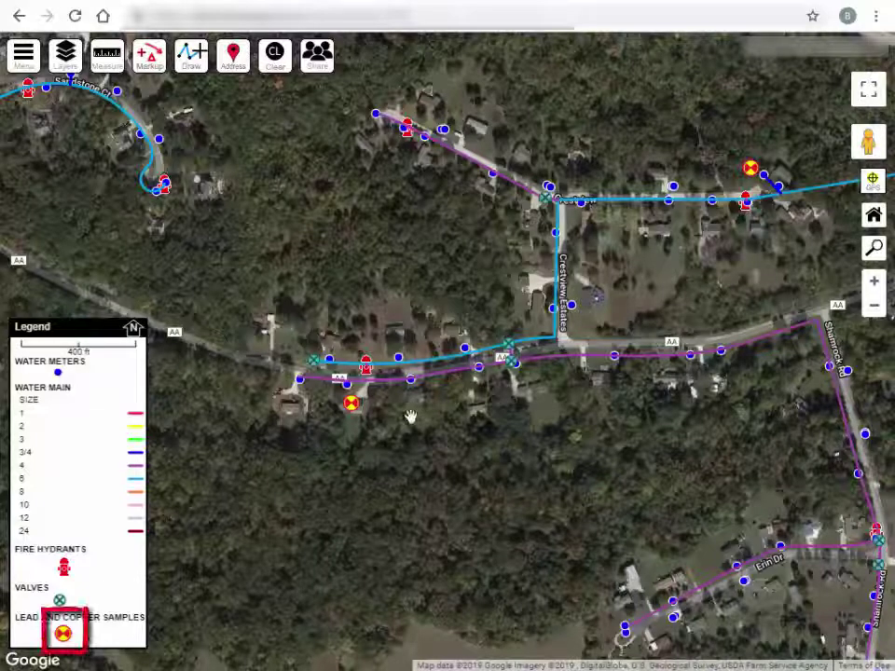
Step: Select the lead and copper sample marker and expand its Samples Log into a full sheet
{"action": "scroll", "coordinate": [366, 418], "scroll_direction": "down", "scroll_amount": 2}
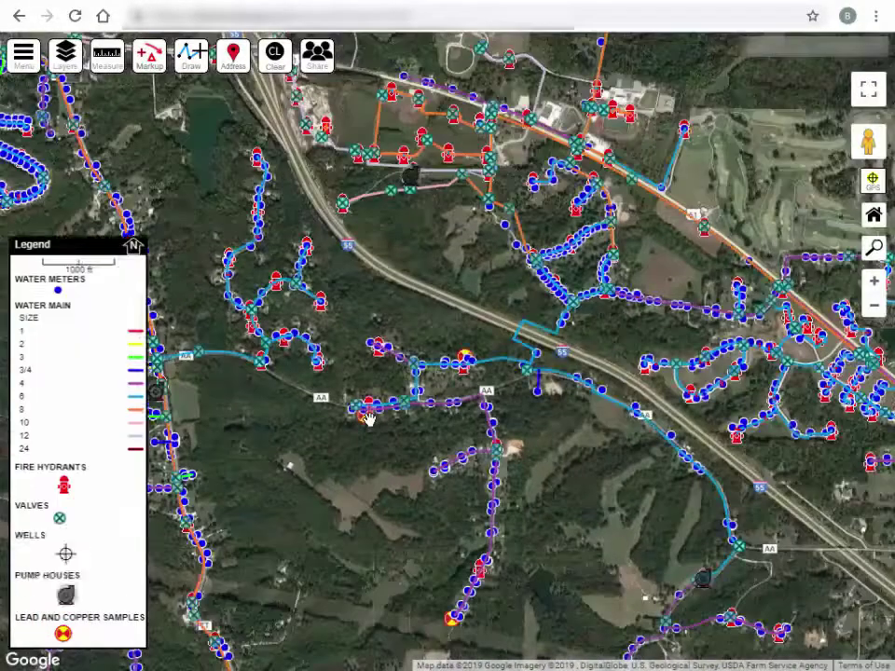
{"action": "scroll", "coordinate": [367, 418], "scroll_direction": "up", "scroll_amount": 2}
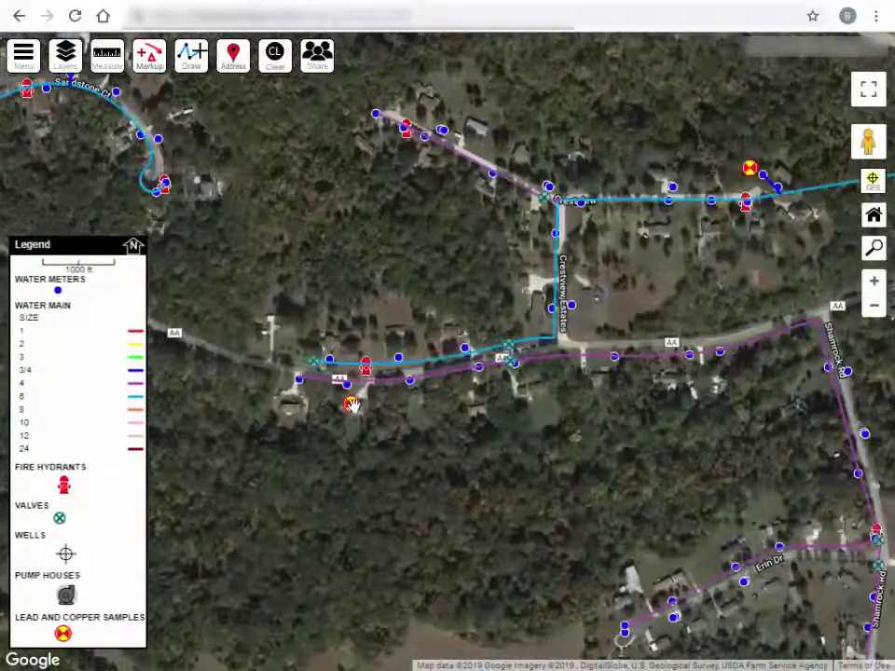
{"action": "left_click", "coordinate": [352, 405]}
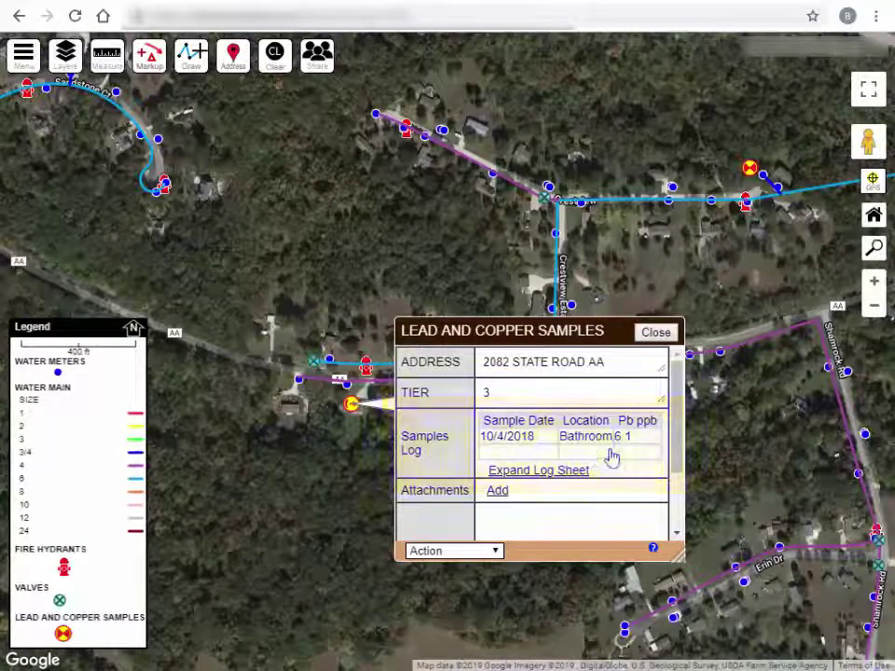
{"action": "left_click", "coordinate": [568, 475]}
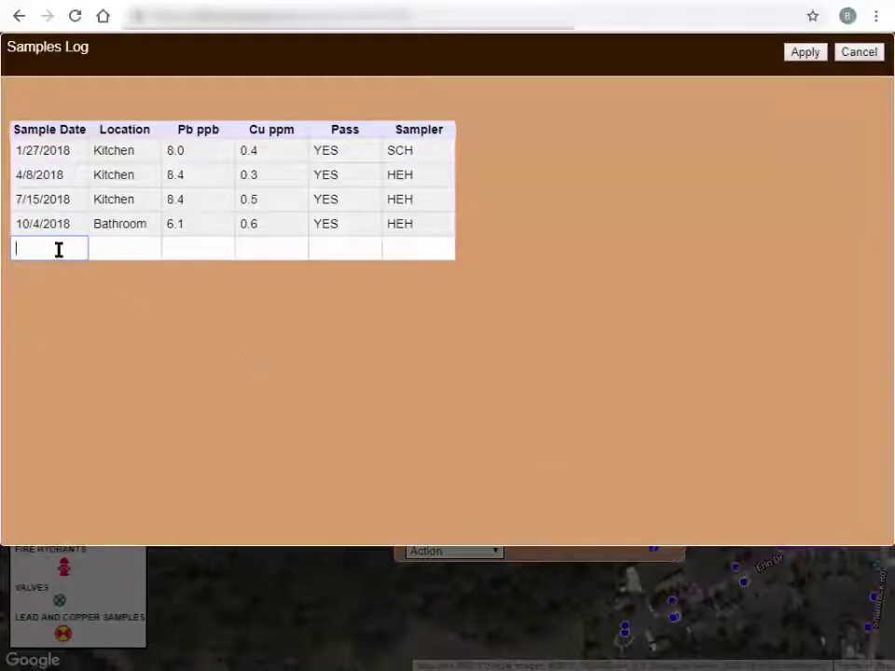
Step: Fill the blank row with 1/20/2019, Kitchen, Pb 7.0, Cu .5, Pass YES and the sampler's initials
{"action": "type", "text": "1/20/2019"}
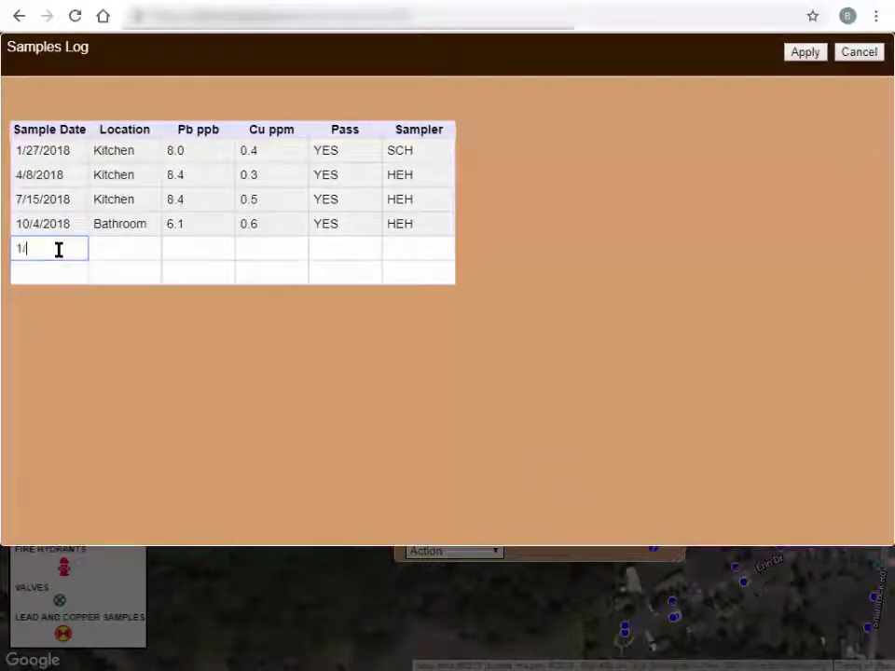
{"action": "key", "text": "Tab"}
{"action": "type", "text": "Kitchen"}
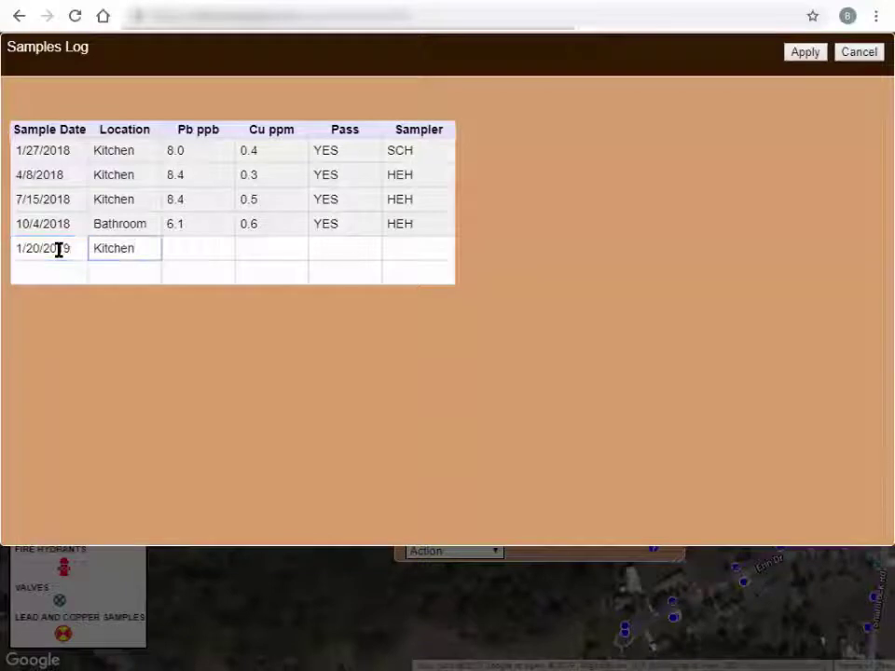
{"action": "key", "text": "Tab"}
{"action": "type", "text": "7.0"}
{"action": "key", "text": "Tab"}
{"action": "type", "text": ".5"}
{"action": "key", "text": "Tab"}
{"action": "type", "text": "YES"}
{"action": "key", "text": "Tab"}
{"action": "type", "text": "SAH"}
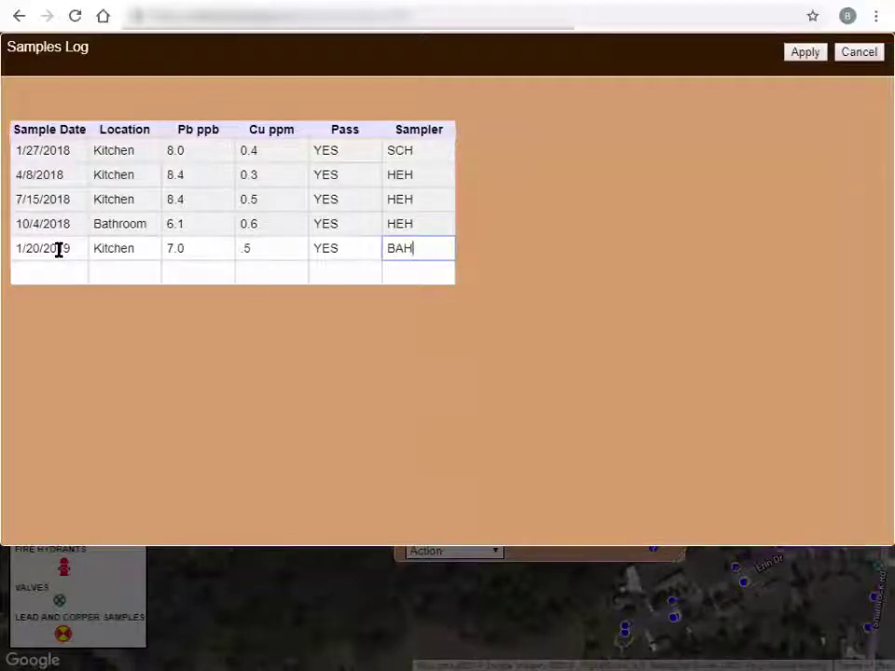
Step: Apply the Kitchen entry and reopen the Samples Log sheet showing all five records
{"action": "left_click", "coordinate": [804, 54]}
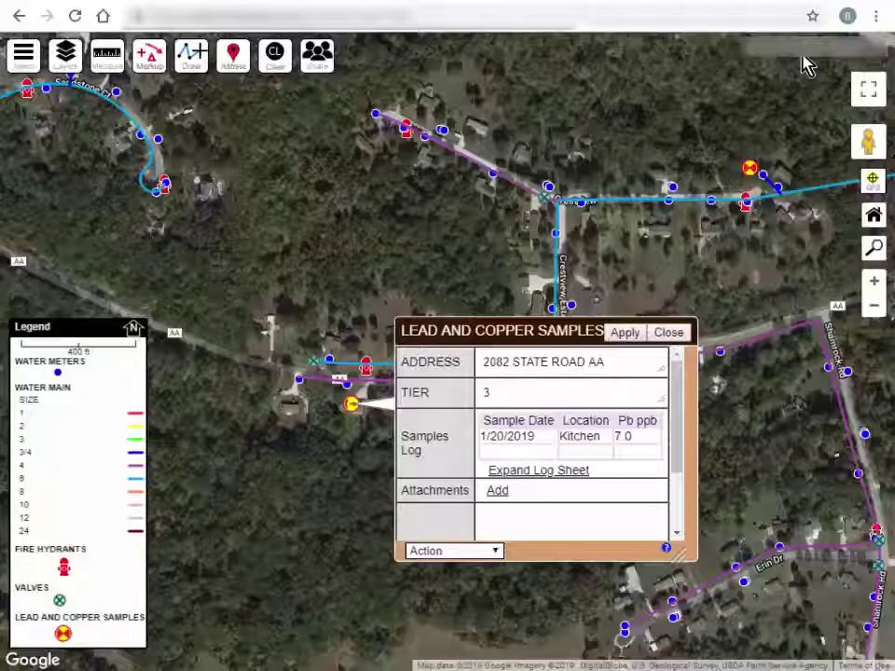
{"action": "left_click", "coordinate": [551, 448]}
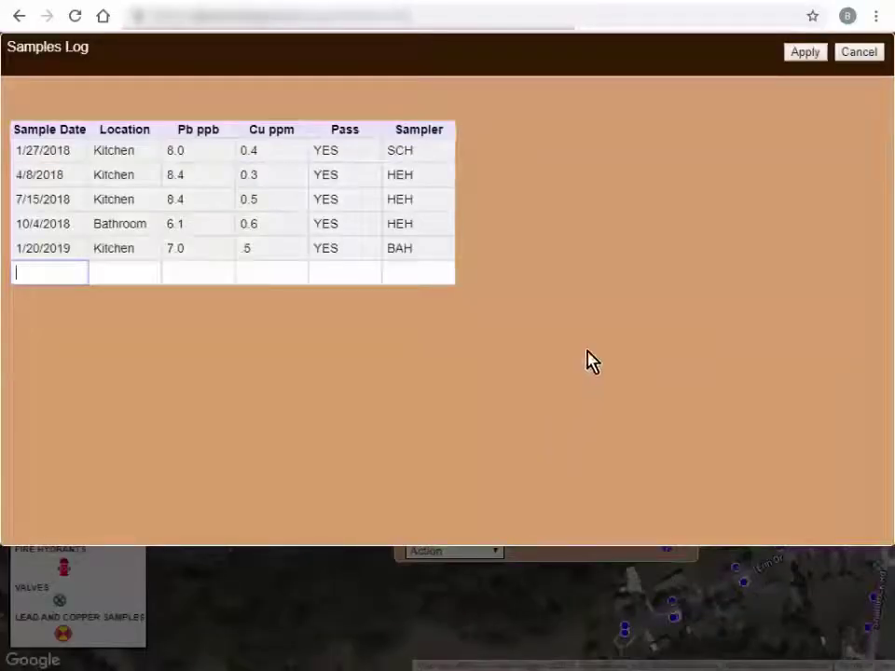
{"action": "left_click", "coordinate": [807, 54]}
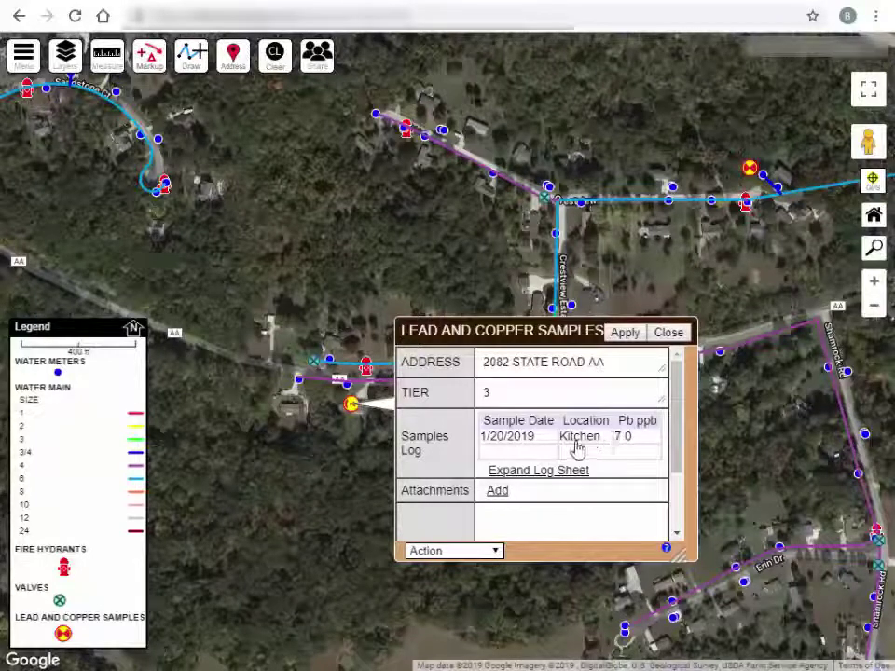
{"action": "left_click", "coordinate": [496, 555]}
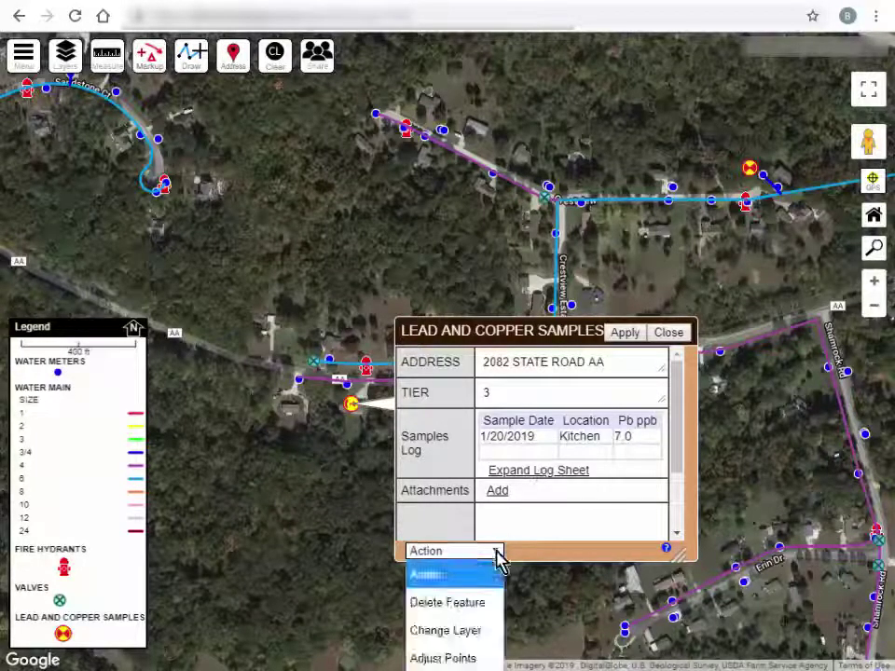
{"action": "left_click", "coordinate": [445, 631]}
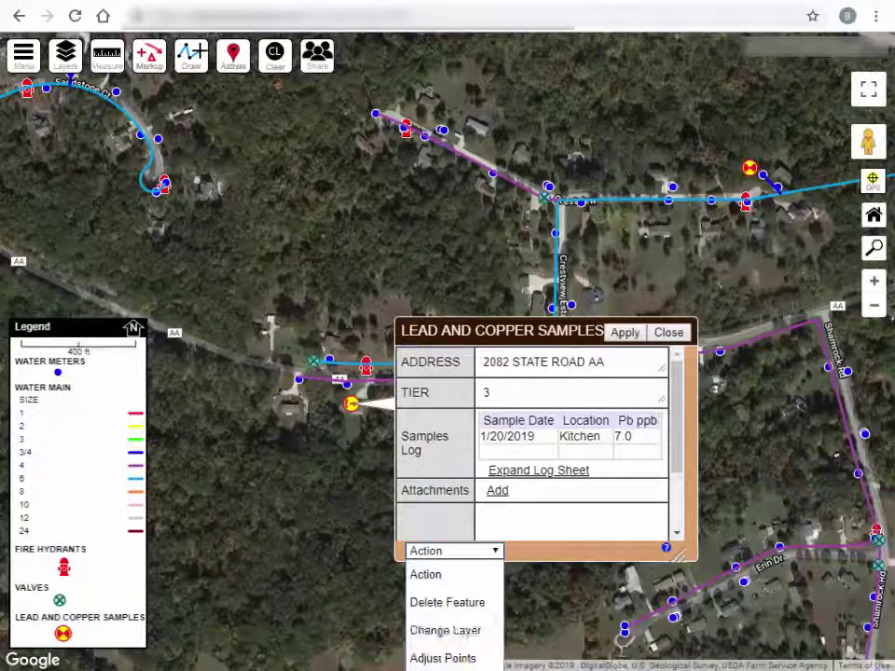
{"action": "left_click", "coordinate": [570, 452]}
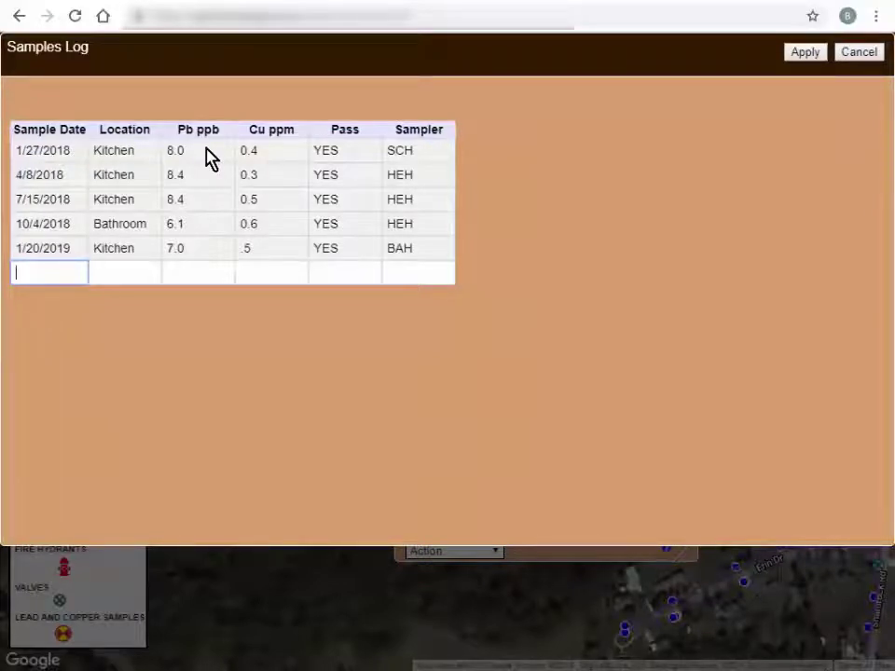
Step: Apply the Samples Log and close the sheet
{"action": "left_click", "coordinate": [819, 54]}
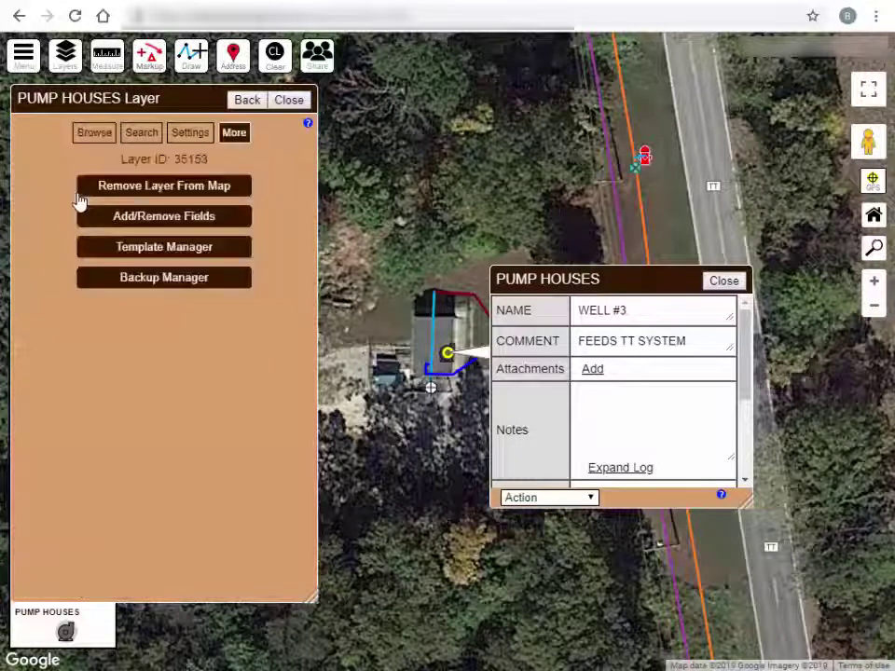
Step: Add a new Pump Houses field of type LOGSHEET named Daily Log
{"action": "left_click", "coordinate": [80, 207]}
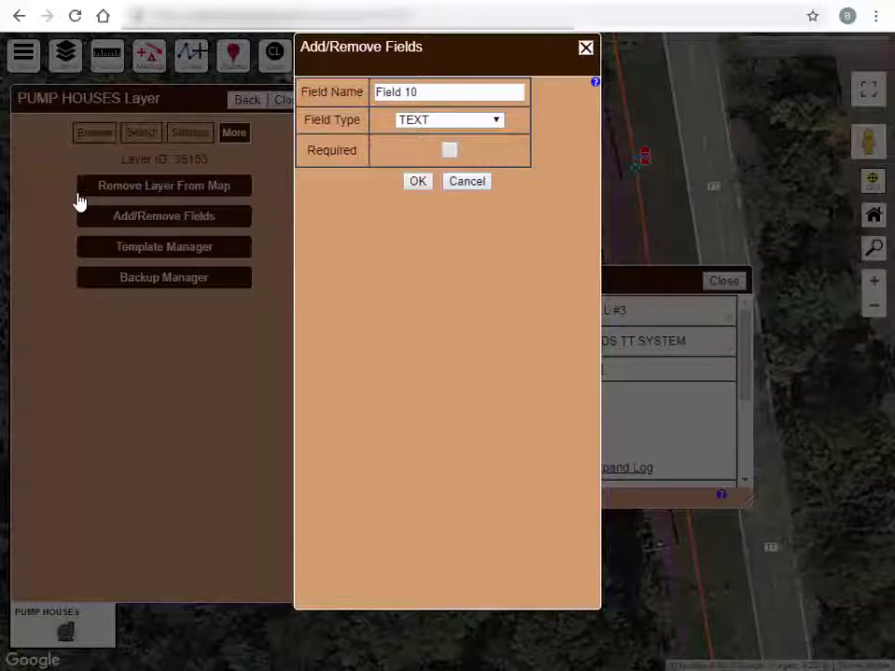
{"action": "key", "text": "alt+Down"}
{"action": "key", "text": "Down"}
{"action": "key", "text": "Down"}
{"action": "key", "text": "Down"}
{"action": "key", "text": "Down"}
{"action": "key", "text": "Down"}
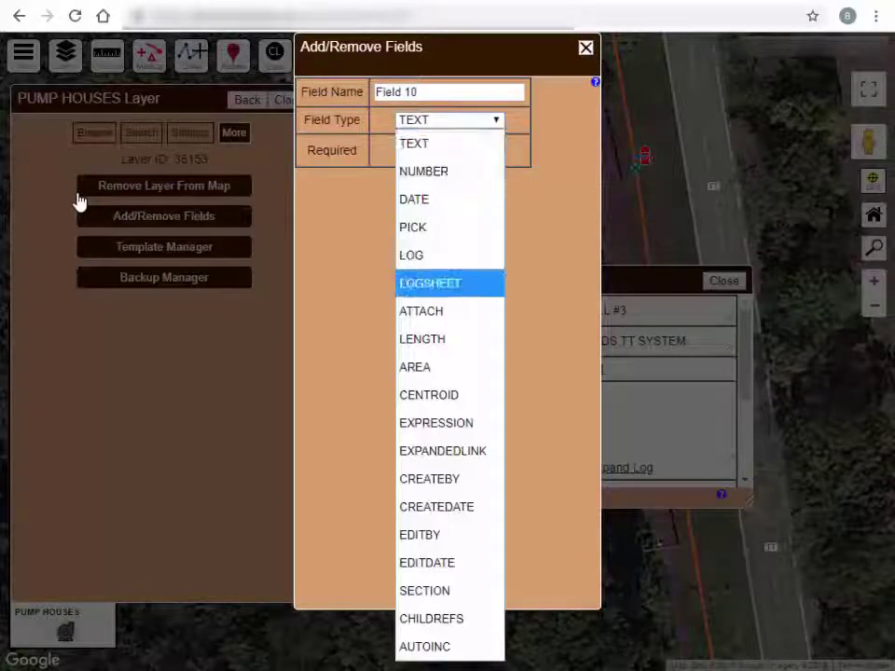
{"action": "key", "text": "Return"}
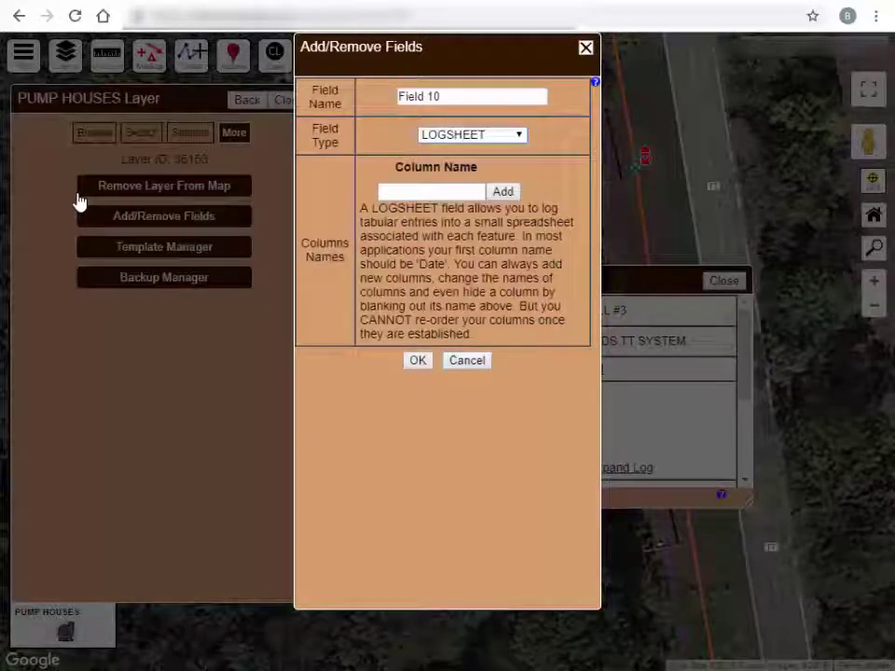
{"action": "key", "text": "shift+Tab"}
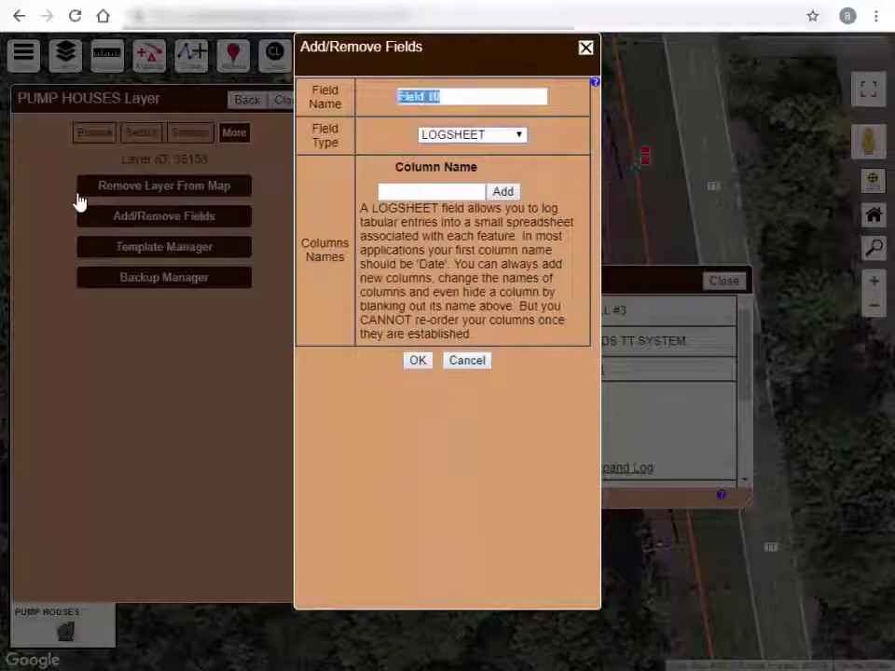
{"action": "type", "text": "Daily"}
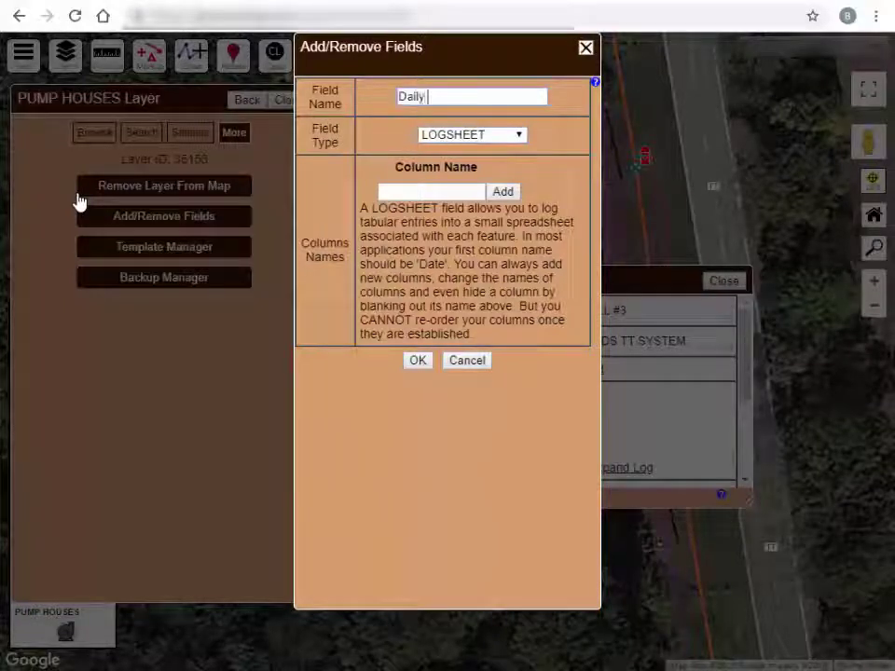
{"action": "type", "text": " Log"}
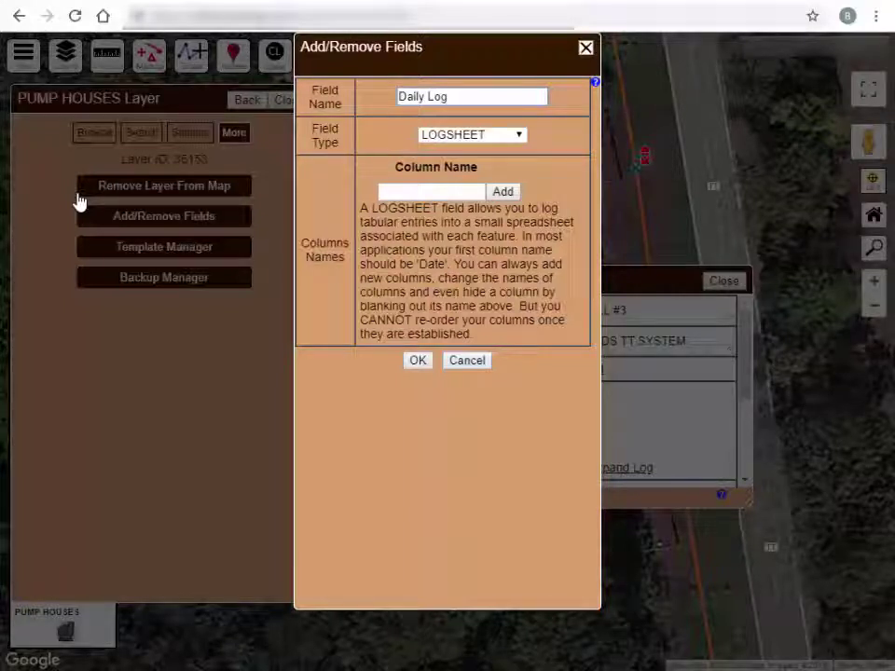
Step: Add Date and Time as the Daily Log's first two columns
{"action": "key", "text": "Tab"}
{"action": "key", "text": "Tab"}
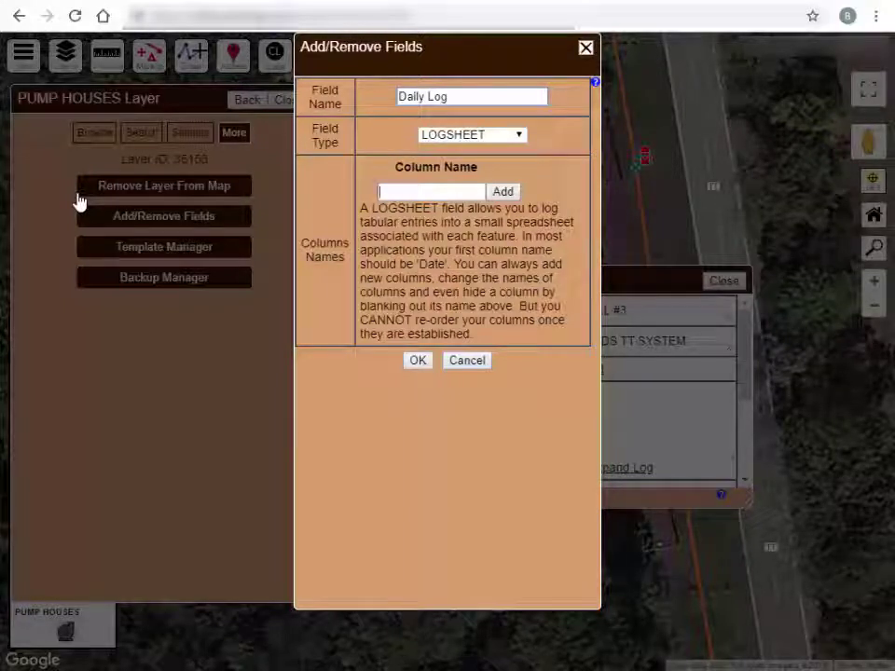
{"action": "type", "text": "Date"}
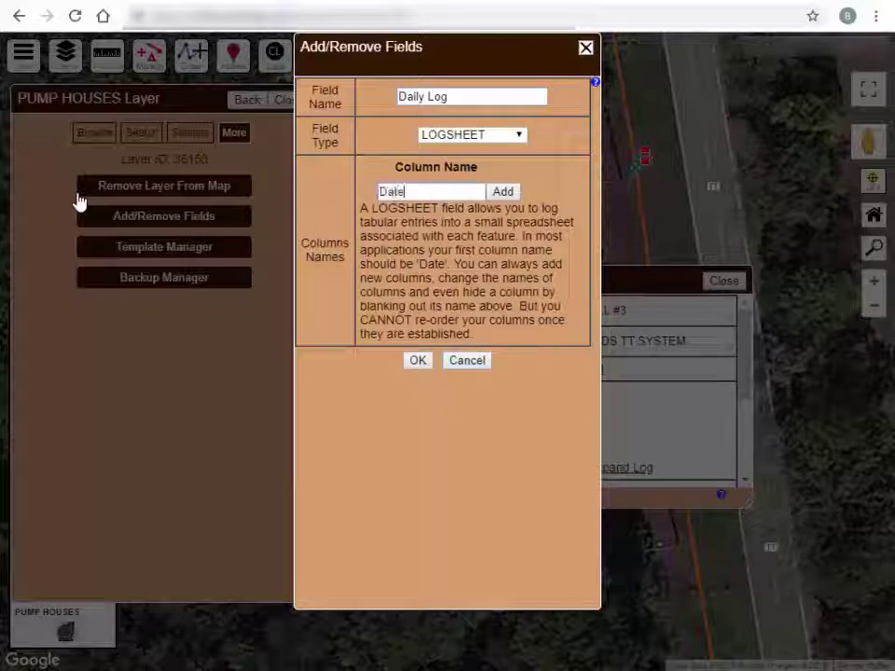
{"action": "key", "text": "Return"}
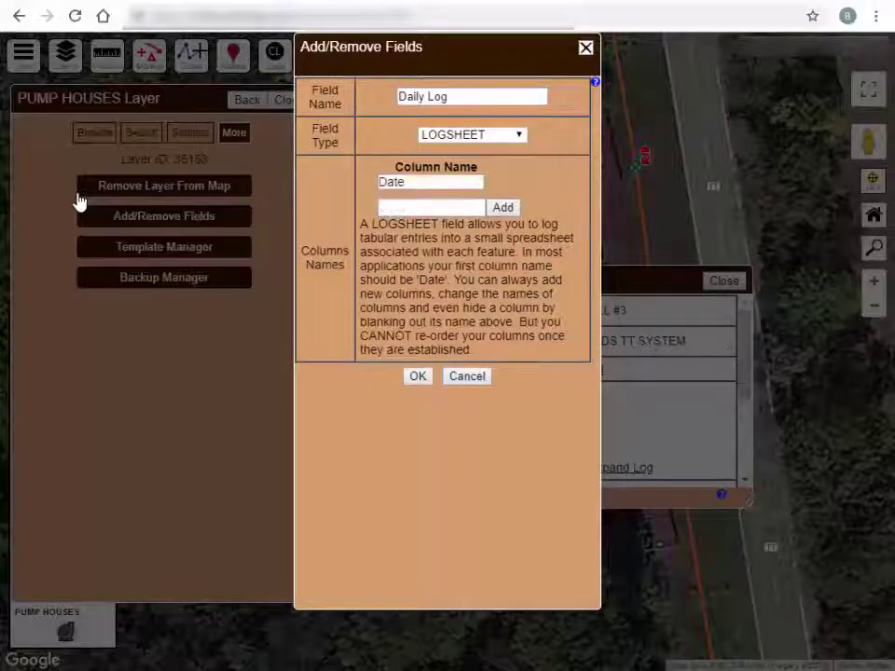
{"action": "type", "text": "Time"}
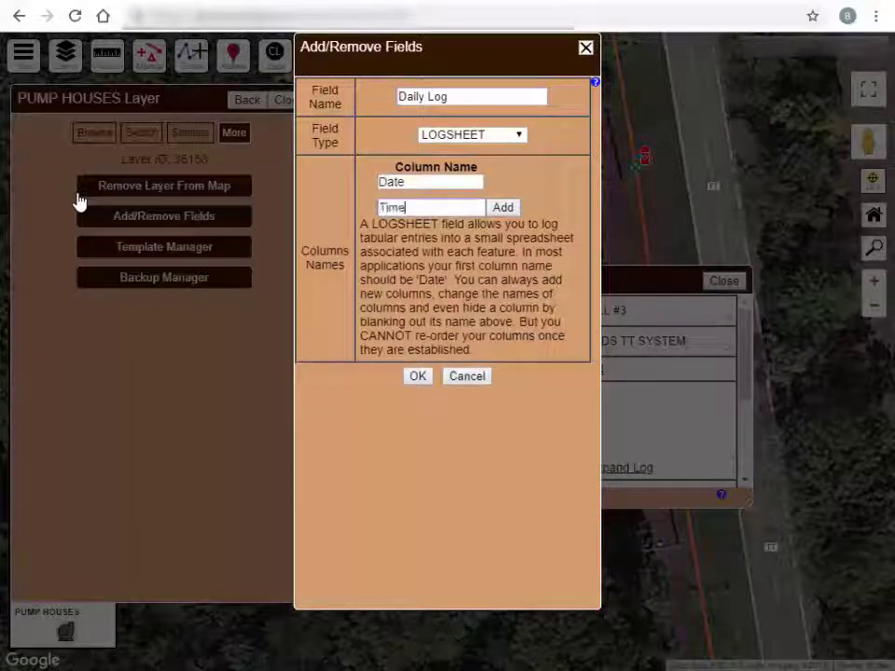
{"action": "key", "text": "Return"}
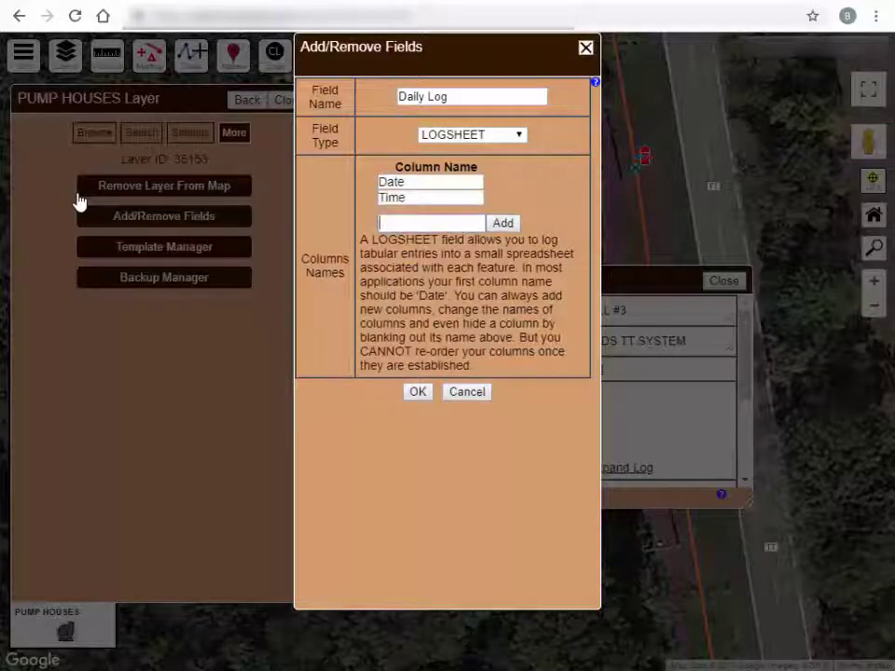
Step: Add the Pressure, Hours and Initials columns to the Daily Log
{"action": "type", "text": "Pump "}
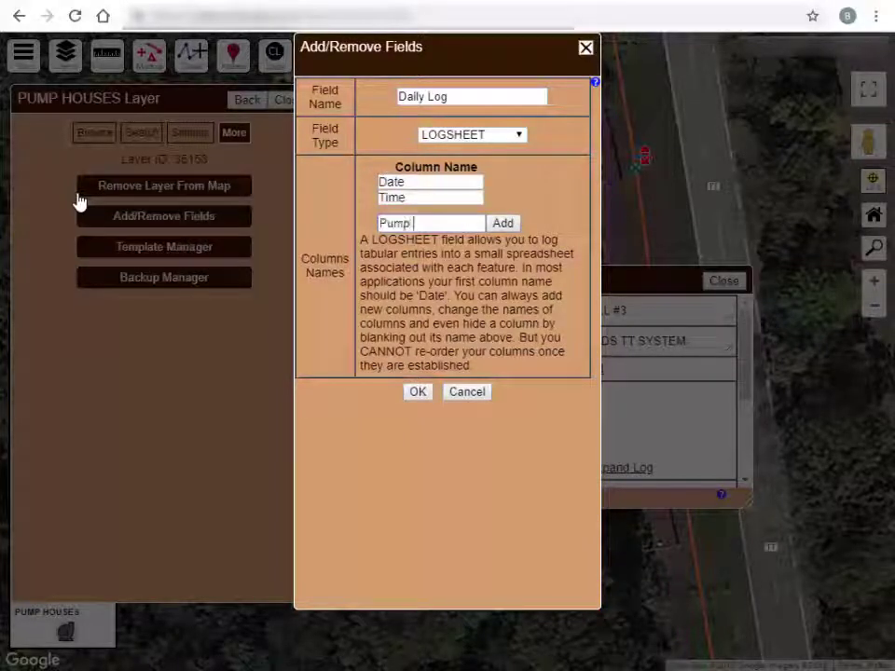
{"action": "type", "text": "Pressure"}
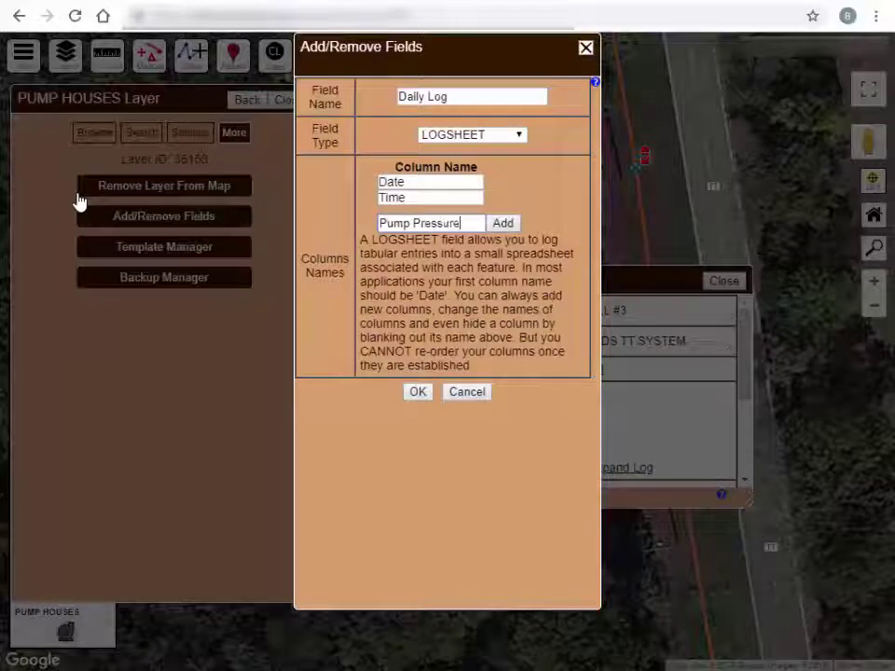
{"action": "key", "text": "Home"}
{"action": "key", "text": "shift+Right"}
{"action": "key", "text": "shift+Right"}
{"action": "key", "text": "shift+Right"}
{"action": "key", "text": "shift+Right"}
{"action": "key", "text": "Delete"}
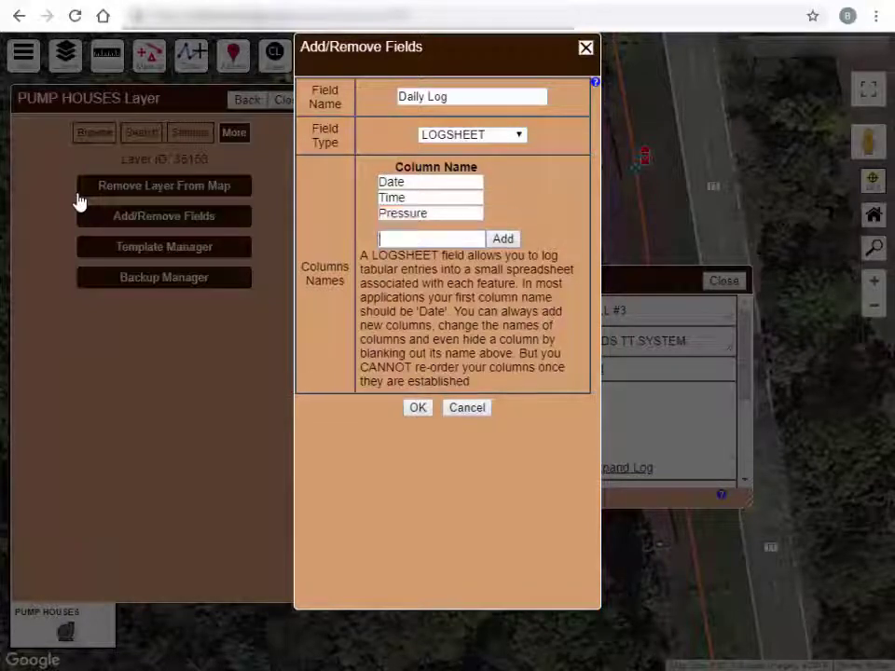
{"action": "type", "text": "Hour"}
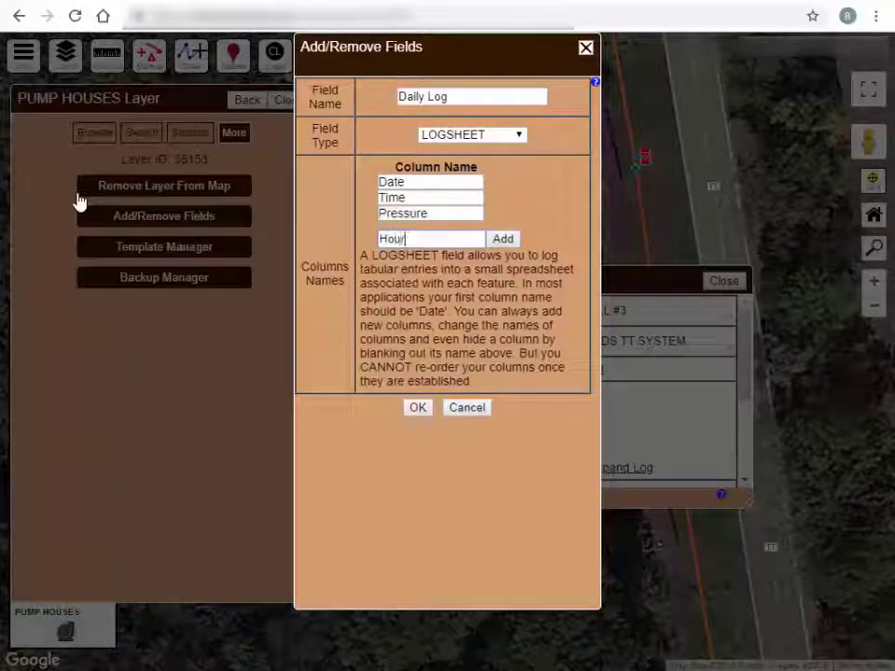
{"action": "type", "text": "s"}
{"action": "key", "text": "Return"}
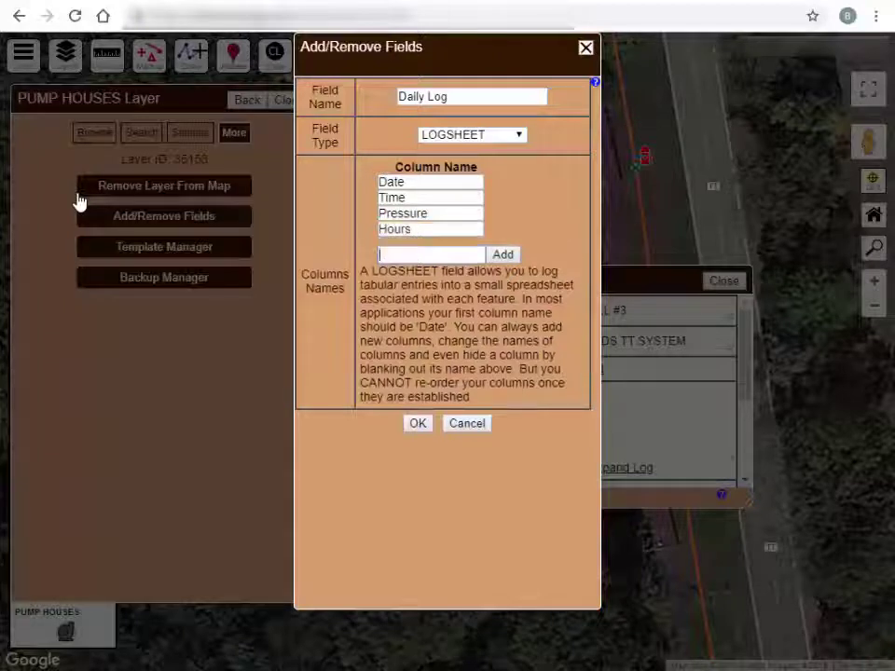
{"action": "type", "text": "Ini"}
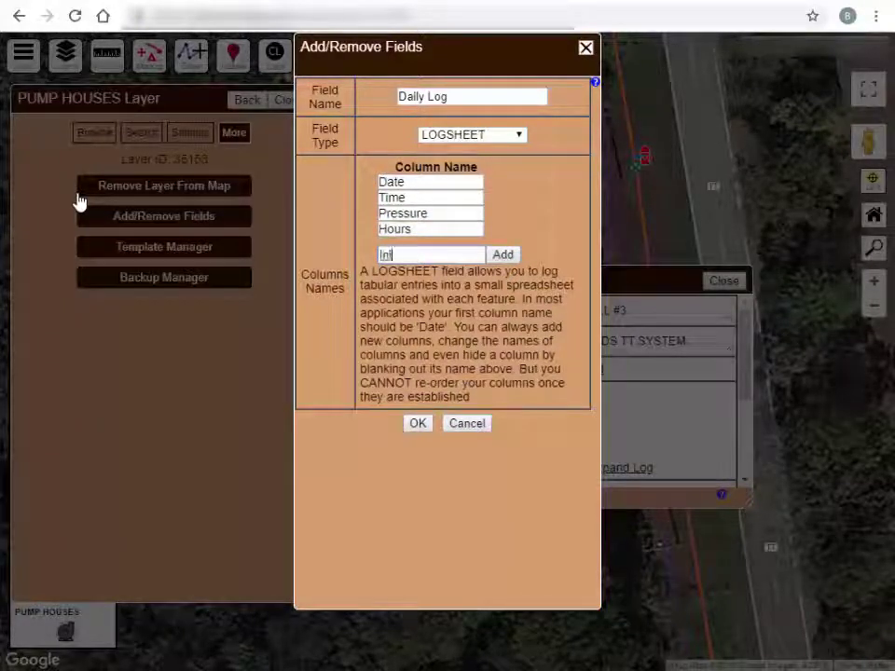
{"action": "type", "text": "tials"}
{"action": "key", "text": "Return"}
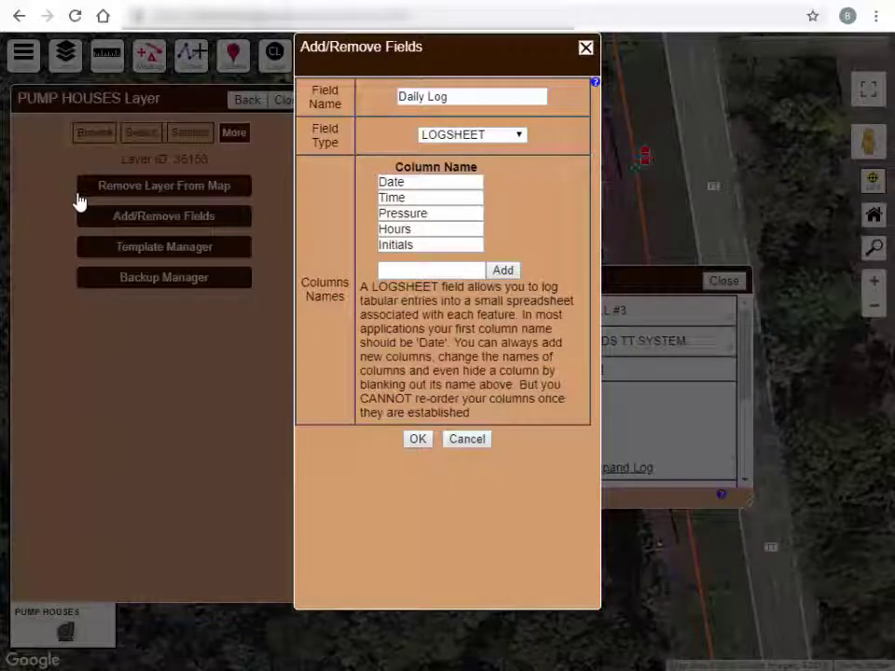
Step: Save the Daily Log field to the Pump Houses field list
{"action": "key", "text": "Return"}
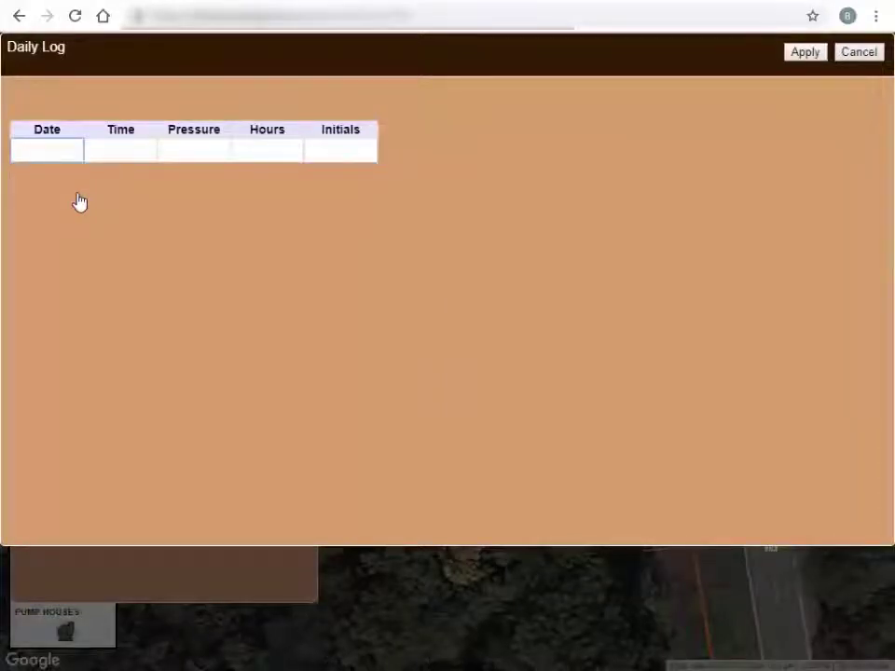
Step: Enter 1/20/2019, 8:35, pressure 120, 1475 hours and initials in the Daily Log, then apply
{"action": "type", "text": "1/20/2019"}
{"action": "key", "text": "Tab"}
{"action": "type", "text": "8:35"}
{"action": "key", "text": "Tab"}
{"action": "type", "text": "120"}
{"action": "key", "text": "Tab"}
{"action": "type", "text": "1475"}
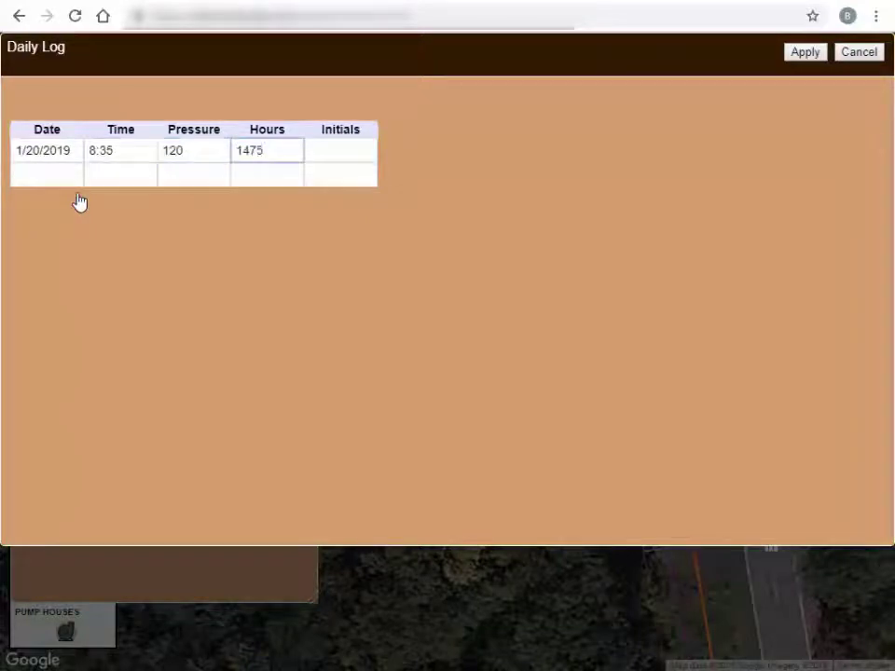
{"action": "key", "text": "Tab"}
{"action": "type", "text": "bah"}
{"action": "key", "text": "Tab"}
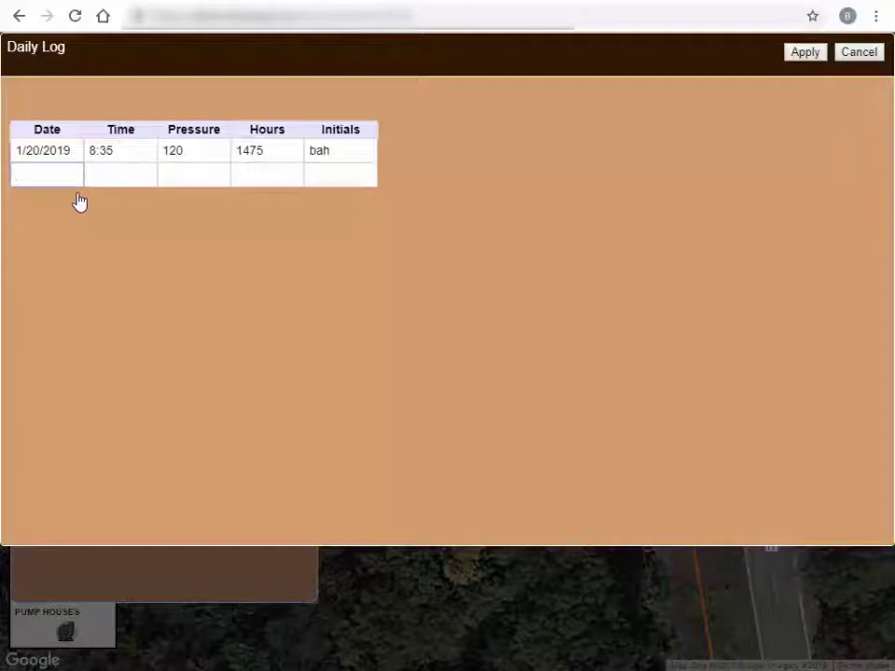
{"action": "key", "text": "Return"}
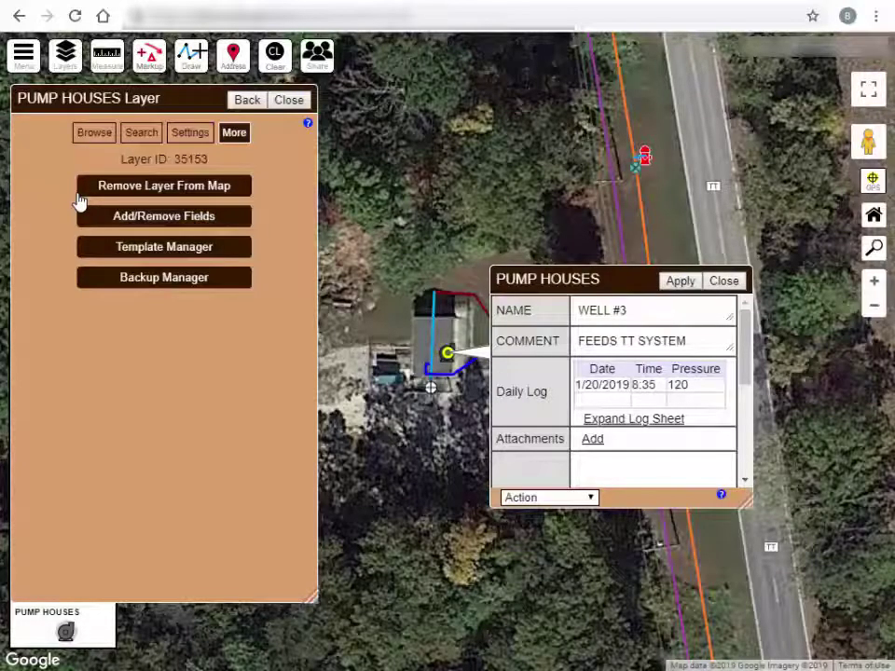
Step: Close the WELL #3 pump house attribute popup
{"action": "key", "text": "Escape"}
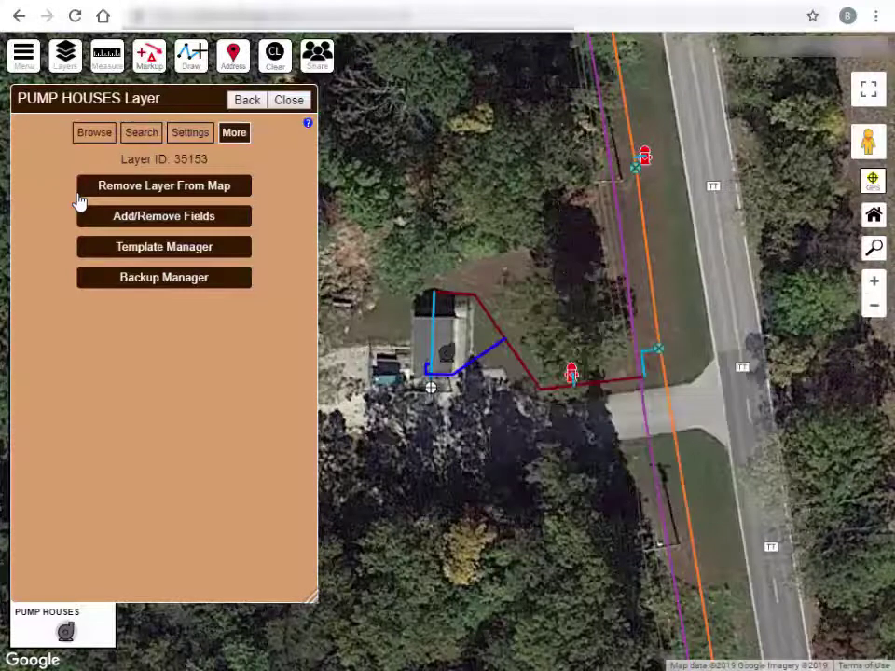